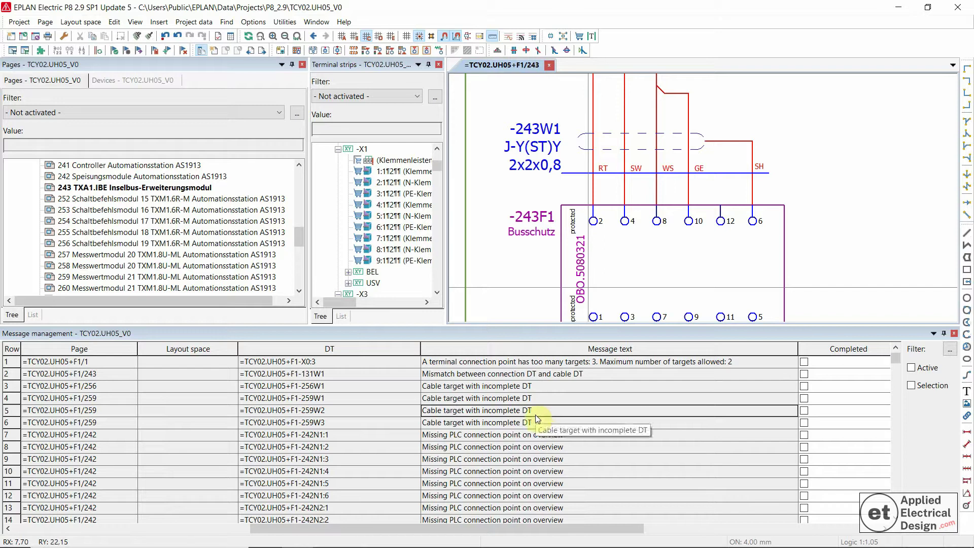
Step: Select the -X0:3 too-many-targets message (3 targets, maximum 2) in Message management
{"action": "left_click", "coordinate": [446, 362]}
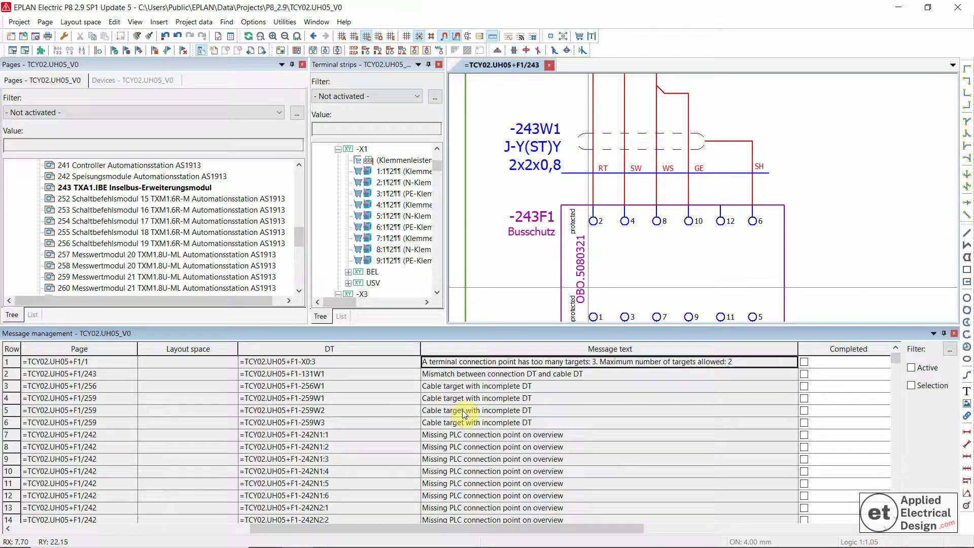
{"action": "left_click", "coordinate": [500, 272]}
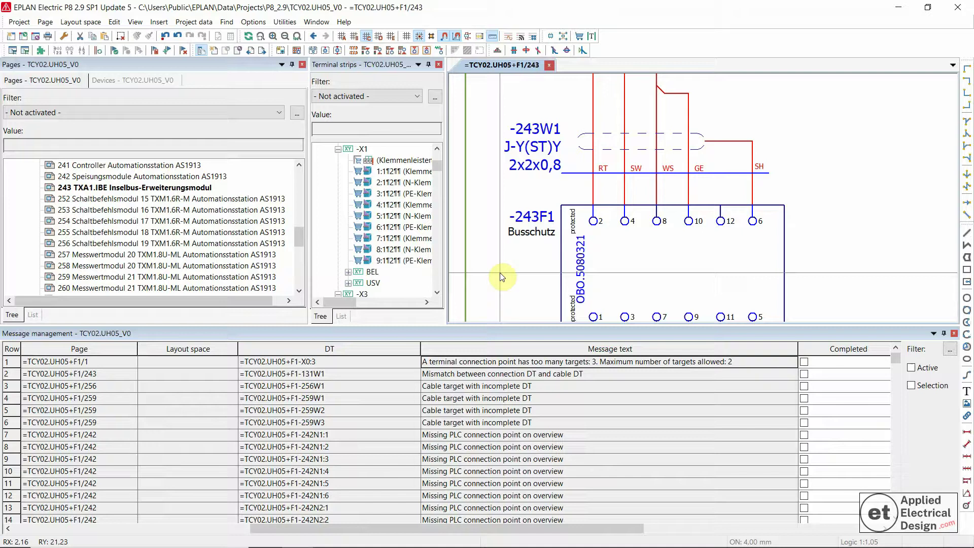
{"action": "left_click", "coordinate": [463, 365]}
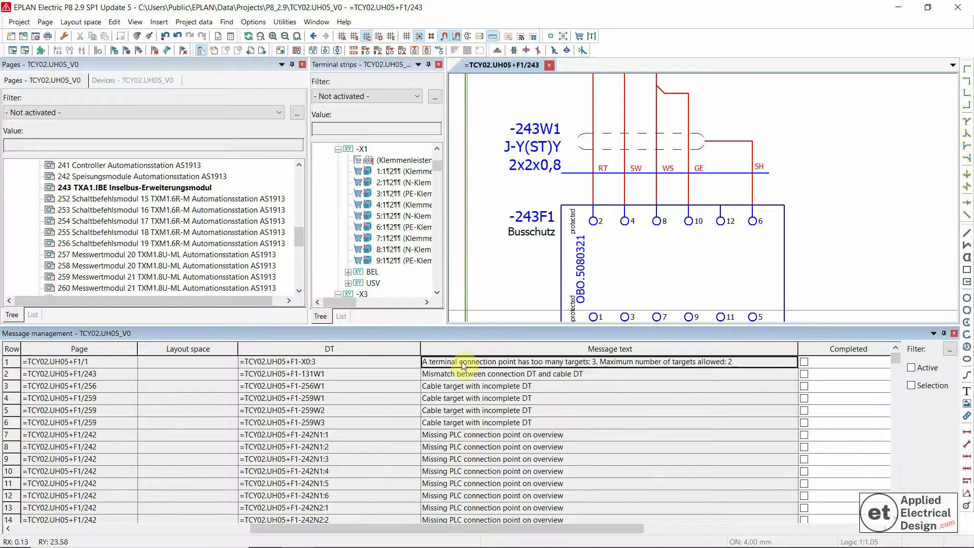
Step: Go to terminal -X0:3 on page =TCY02.UH05+F1/1 and select it and the -L21 interruption point
{"action": "right_click", "coordinate": [464, 364]}
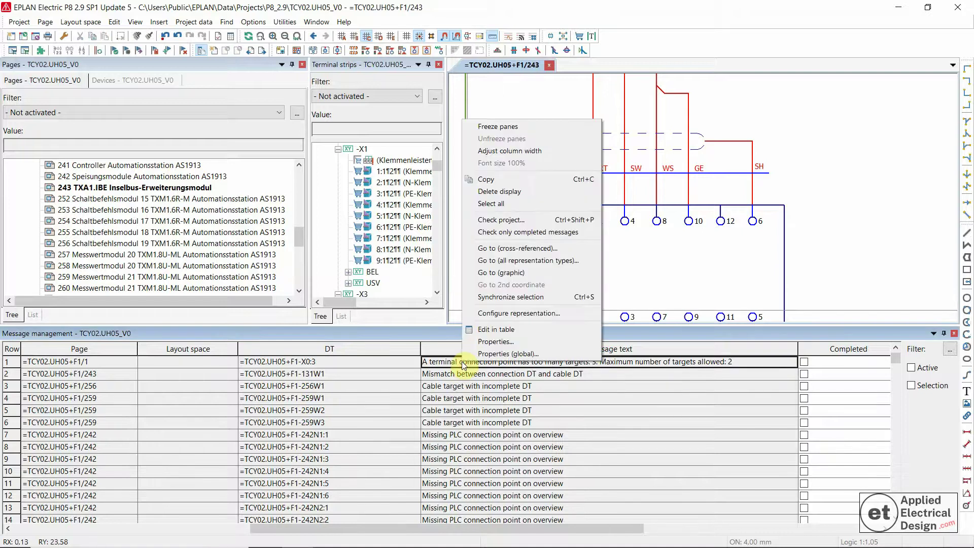
{"action": "left_click", "coordinate": [504, 274]}
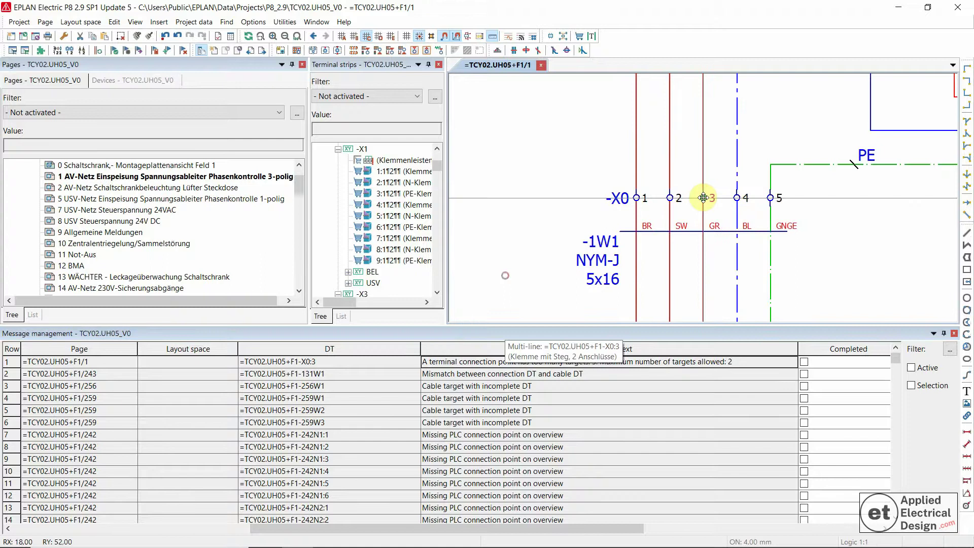
{"action": "scroll", "coordinate": [791, 223], "scroll_direction": "up", "scroll_amount": 1}
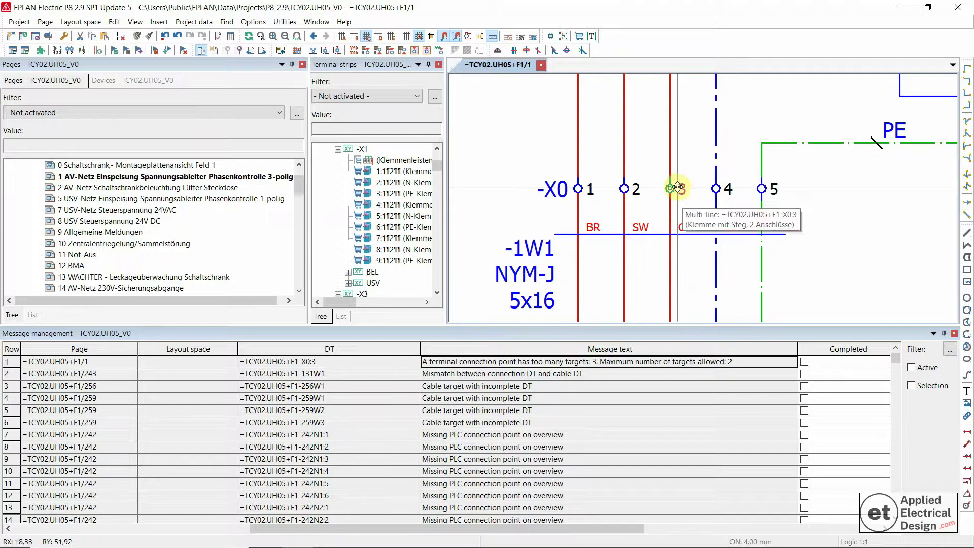
{"action": "scroll", "coordinate": [546, 250], "scroll_direction": "down", "scroll_amount": 1}
{"action": "scroll", "coordinate": [546, 250], "scroll_direction": "down", "scroll_amount": 3}
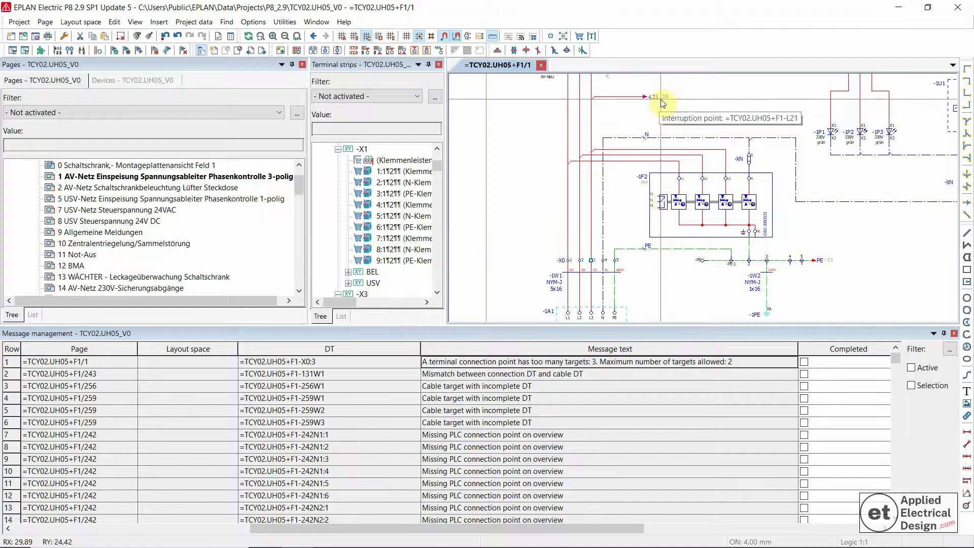
{"action": "scroll", "coordinate": [546, 233], "scroll_direction": "down", "scroll_amount": 1}
{"action": "scroll", "coordinate": [637, 164], "scroll_direction": "up", "scroll_amount": 2}
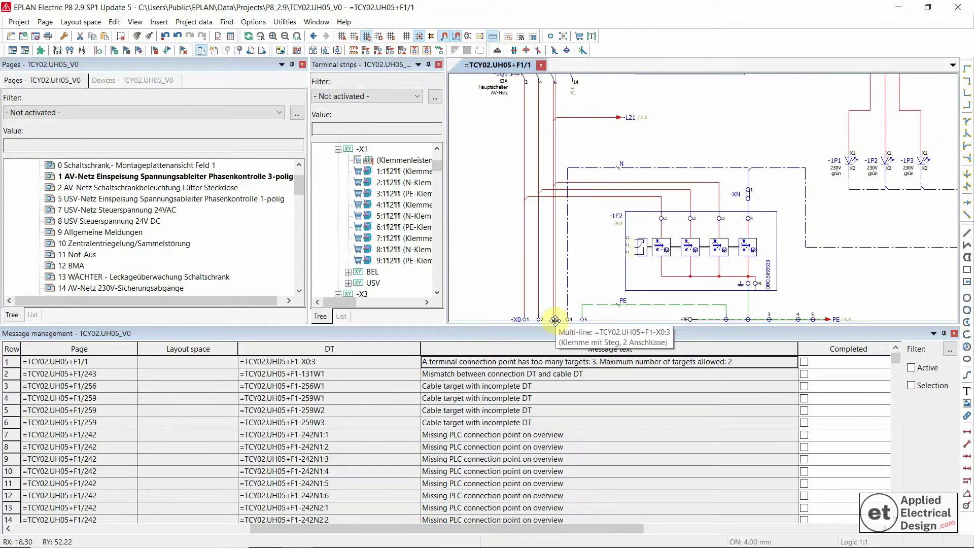
{"action": "left_click", "coordinate": [555, 319]}
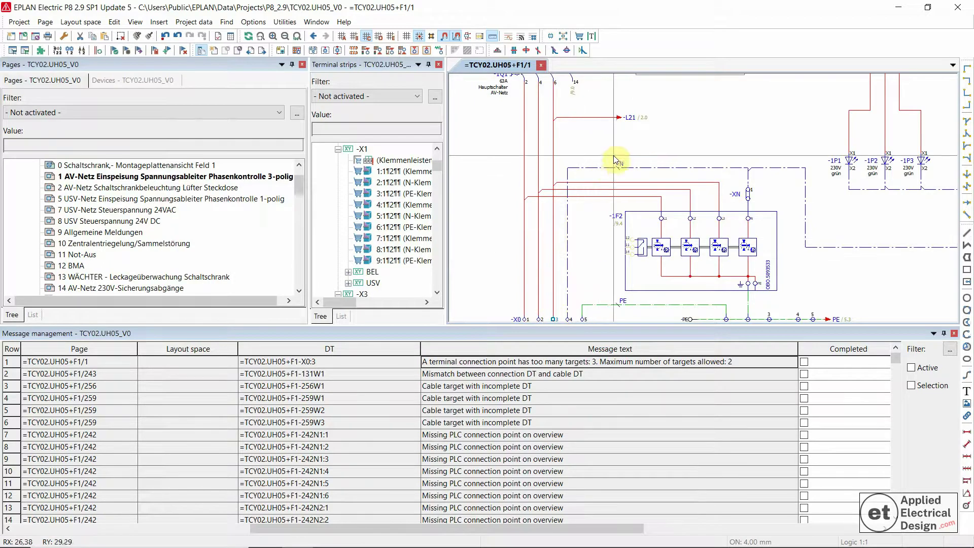
{"action": "left_click", "coordinate": [619, 117]}
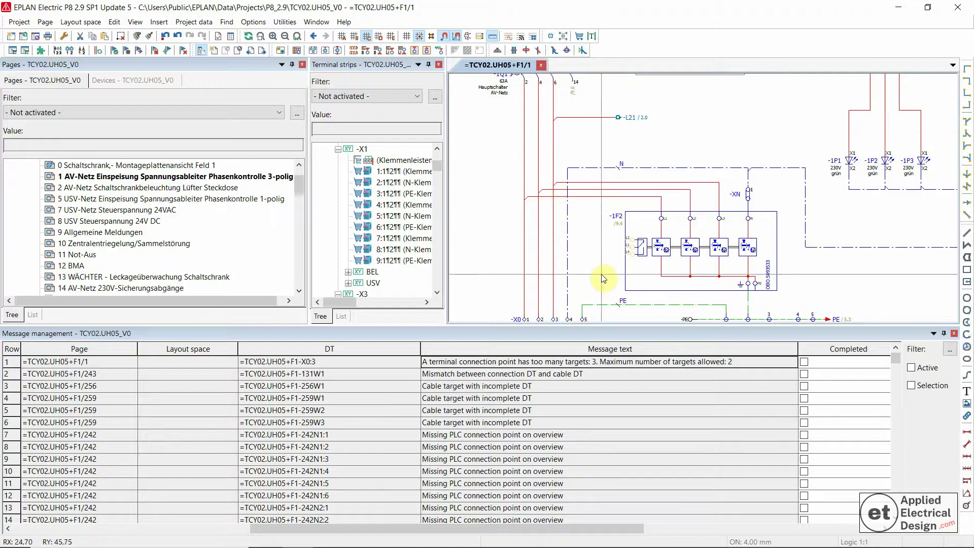
Step: Set connection point 1 of terminal -X0:3 to 3 targets in Connection point logic and confirm
{"action": "double_click", "coordinate": [553, 318]}
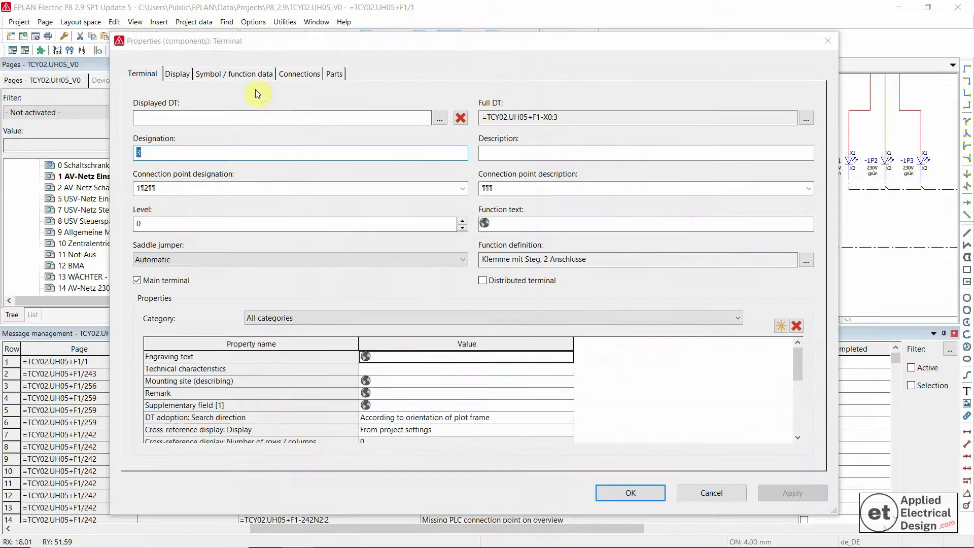
{"action": "left_click", "coordinate": [248, 72]}
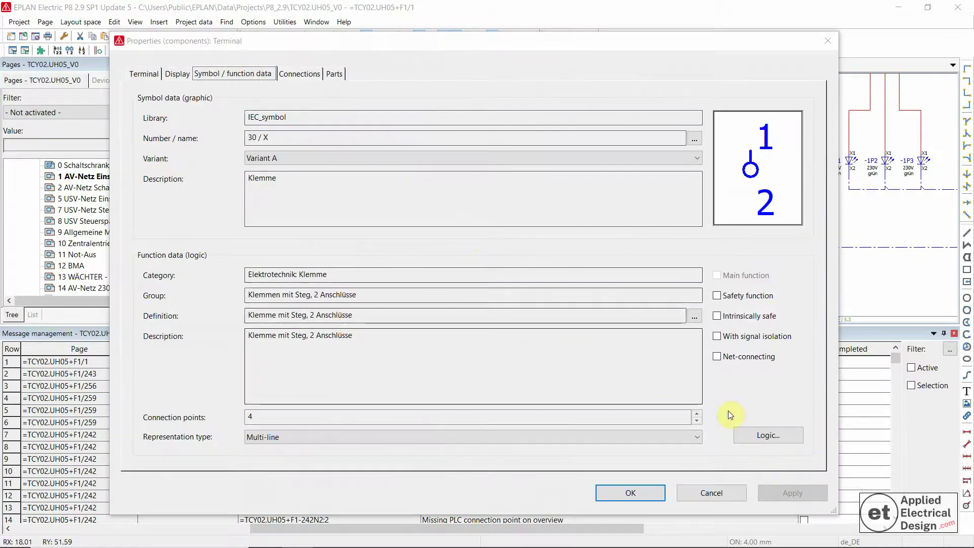
{"action": "left_click", "coordinate": [766, 435]}
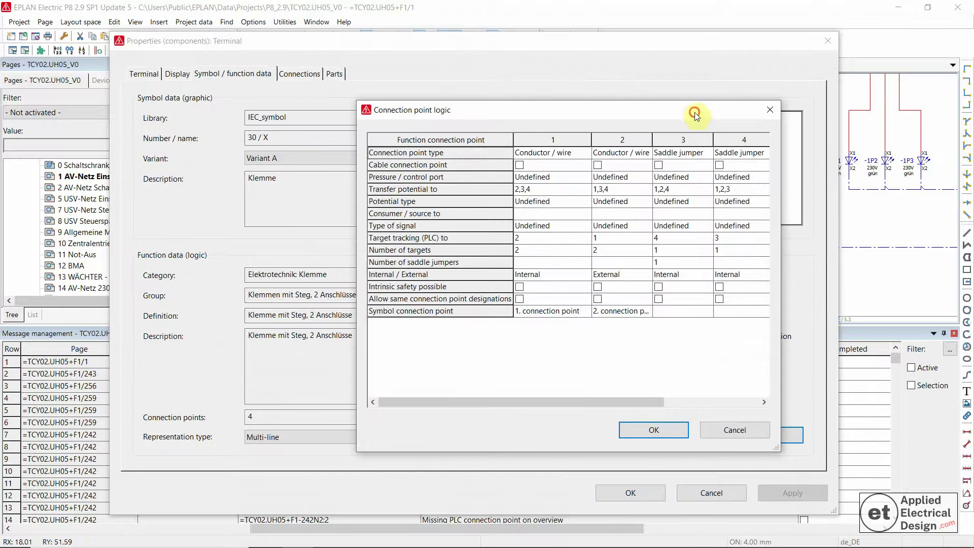
{"action": "left_click_drag", "start_coordinate": [695, 114], "coordinate": [535, 186]}
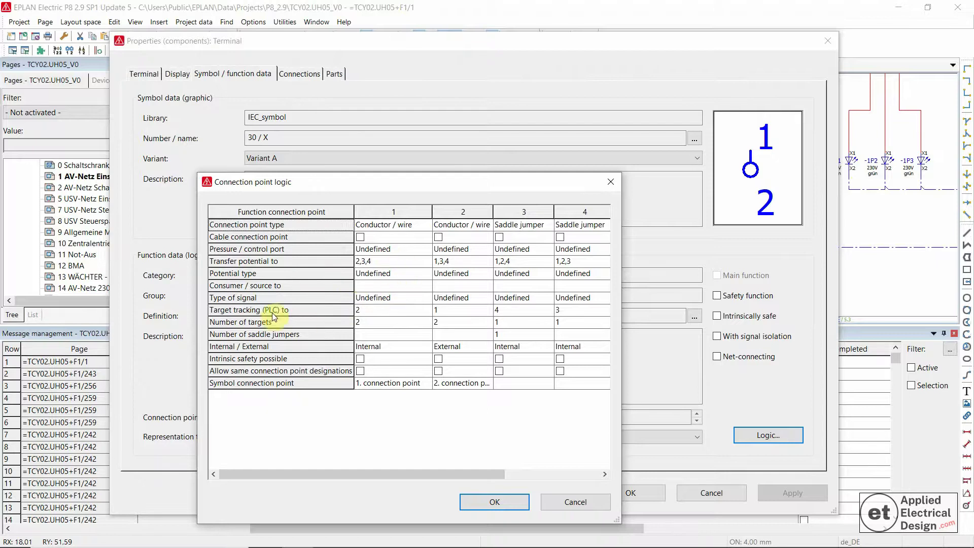
{"action": "left_click", "coordinate": [360, 322]}
{"action": "left_click", "coordinate": [428, 320]}
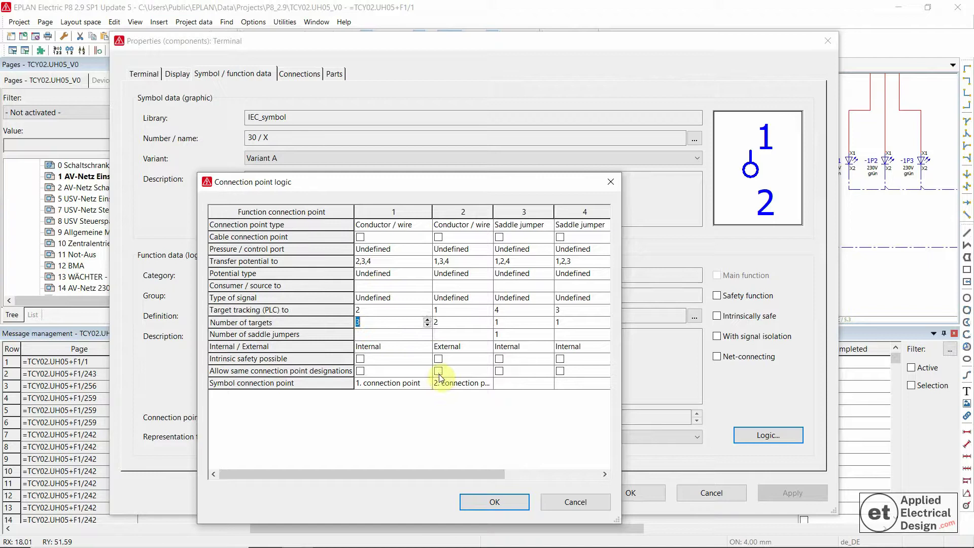
{"action": "left_click", "coordinate": [406, 334]}
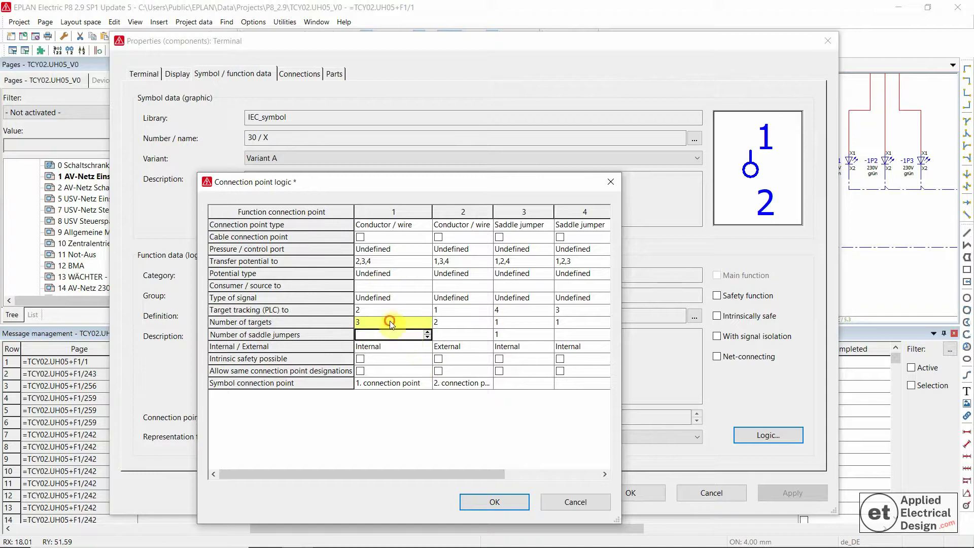
{"action": "key", "text": "Up"}
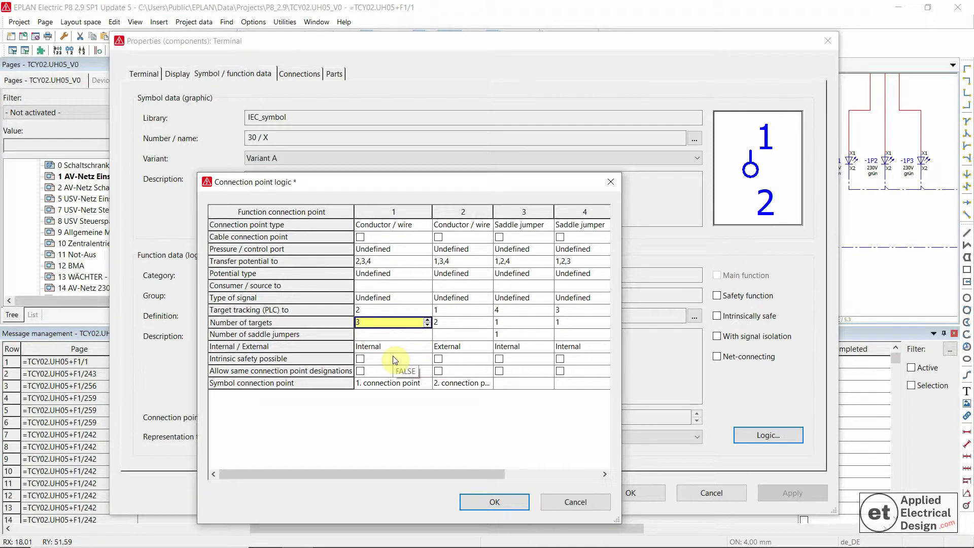
{"action": "left_click", "coordinate": [492, 502]}
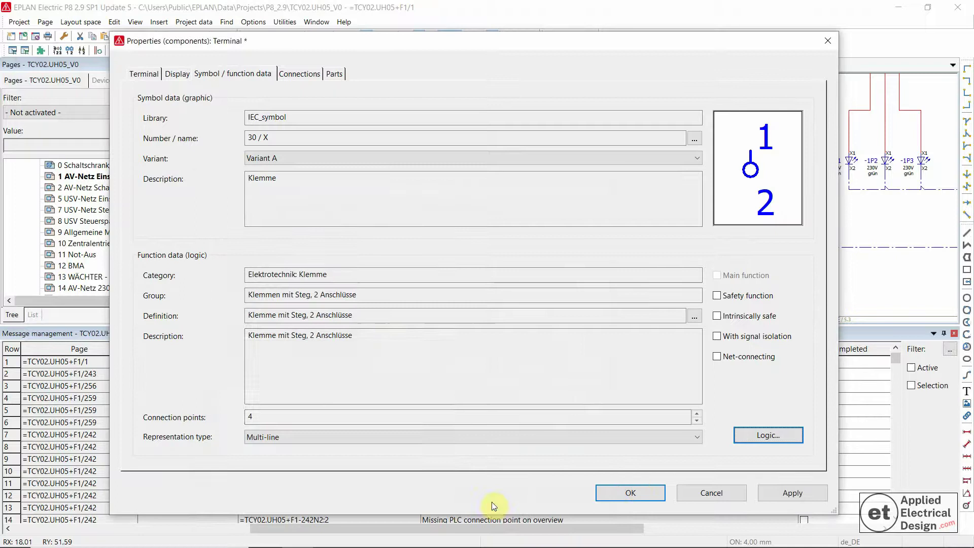
{"action": "left_click", "coordinate": [631, 492]}
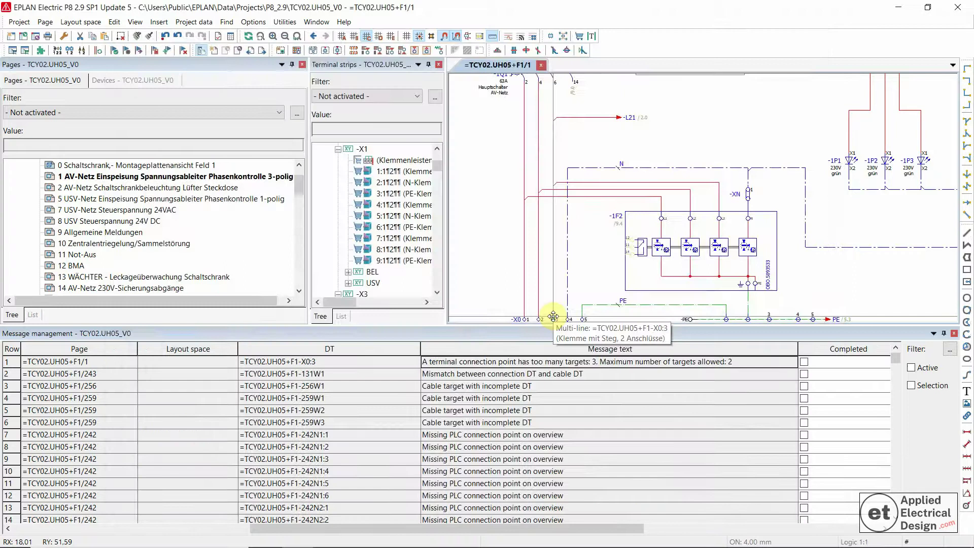
Step: Rerun the project check with Offline settings and go to the top remaining message
{"action": "left_click", "coordinate": [476, 378]}
{"action": "double_click", "coordinate": [488, 364]}
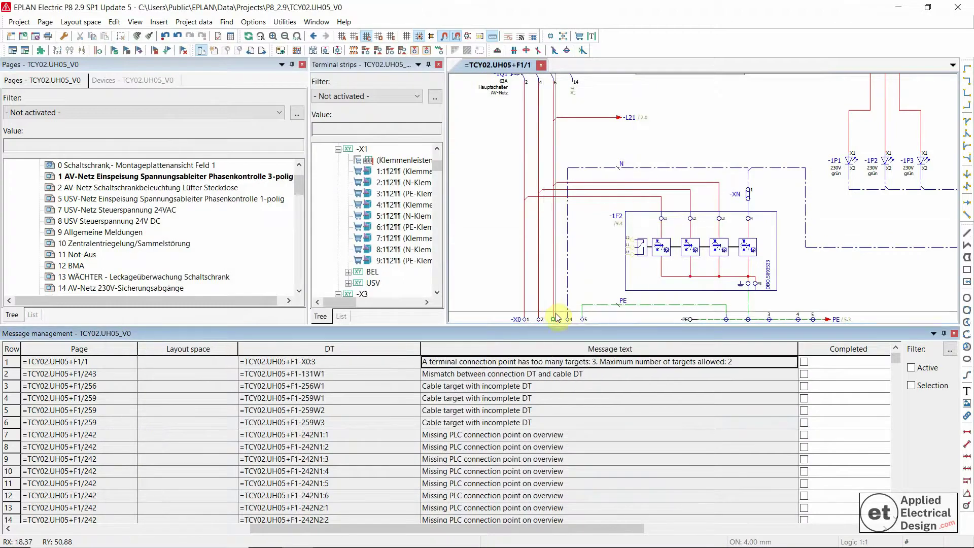
{"action": "right_click", "coordinate": [496, 378]}
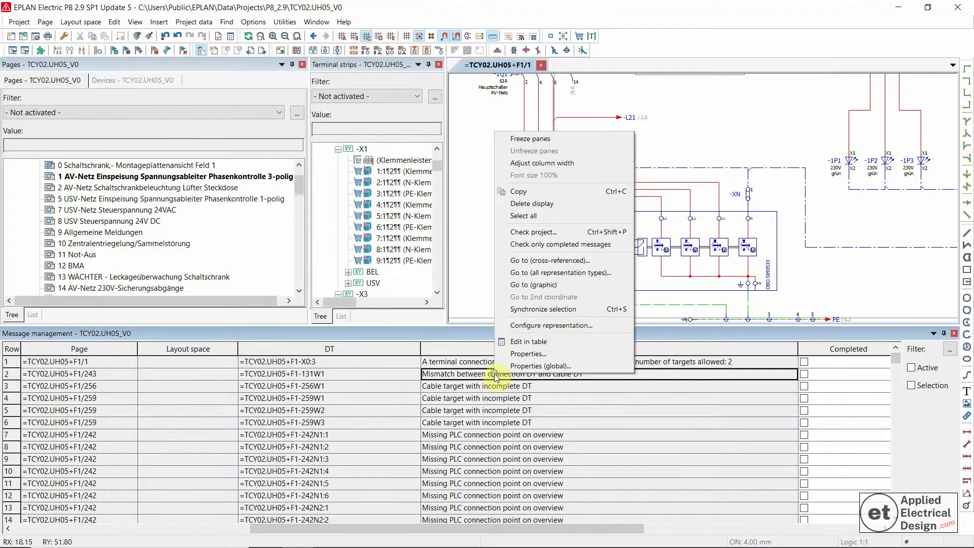
{"action": "left_click", "coordinate": [534, 232]}
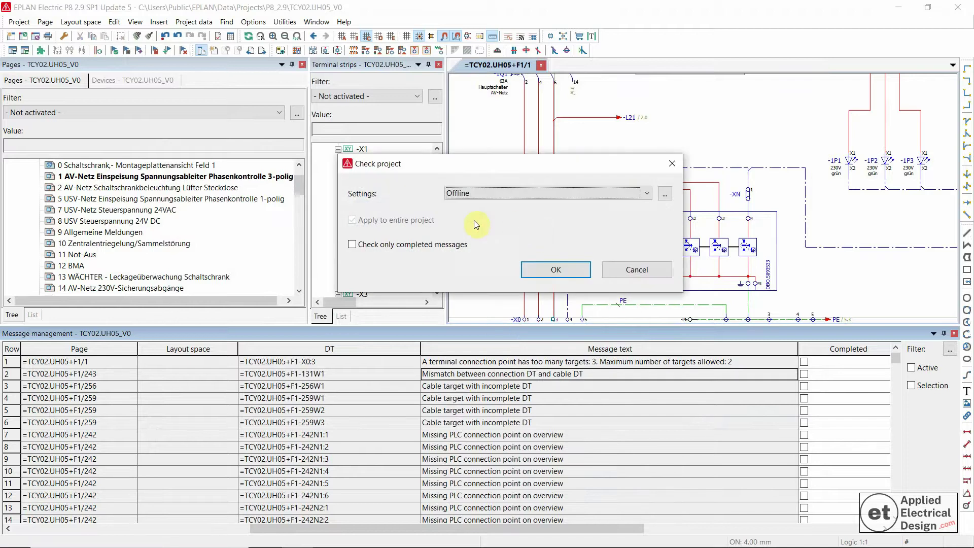
{"action": "left_click", "coordinate": [556, 272]}
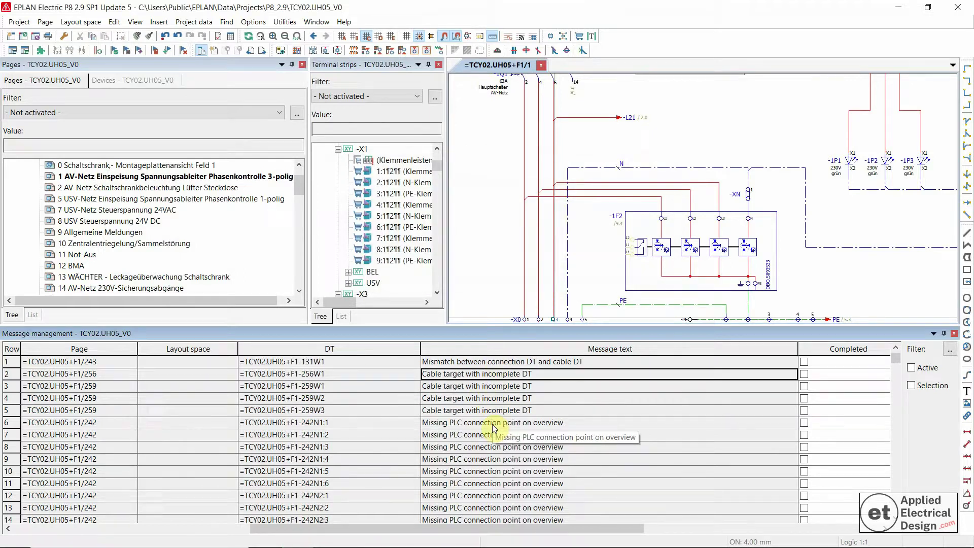
{"action": "double_click", "coordinate": [527, 361]}
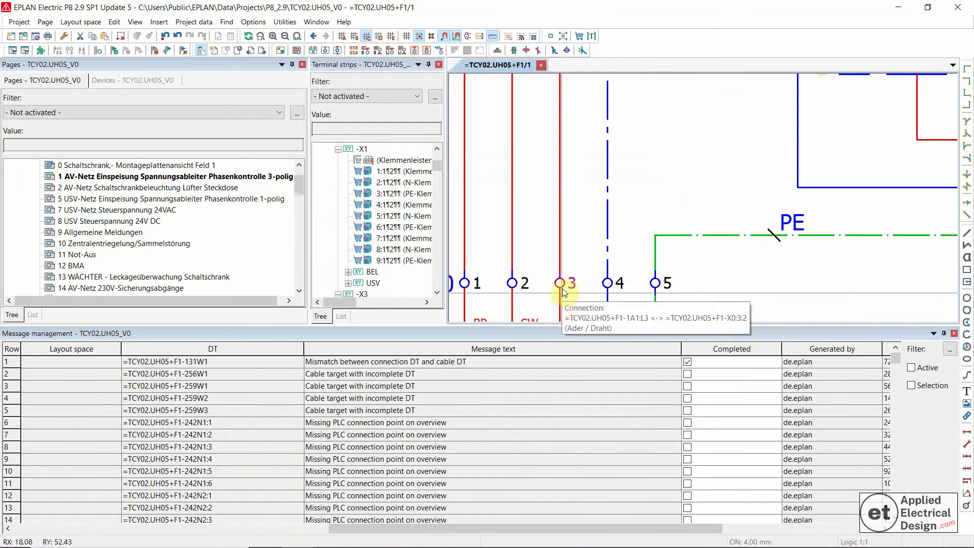
Step: Reopen terminal -X0:3's Connection point logic and adjust point 1's number of targets
{"action": "double_click", "coordinate": [562, 285]}
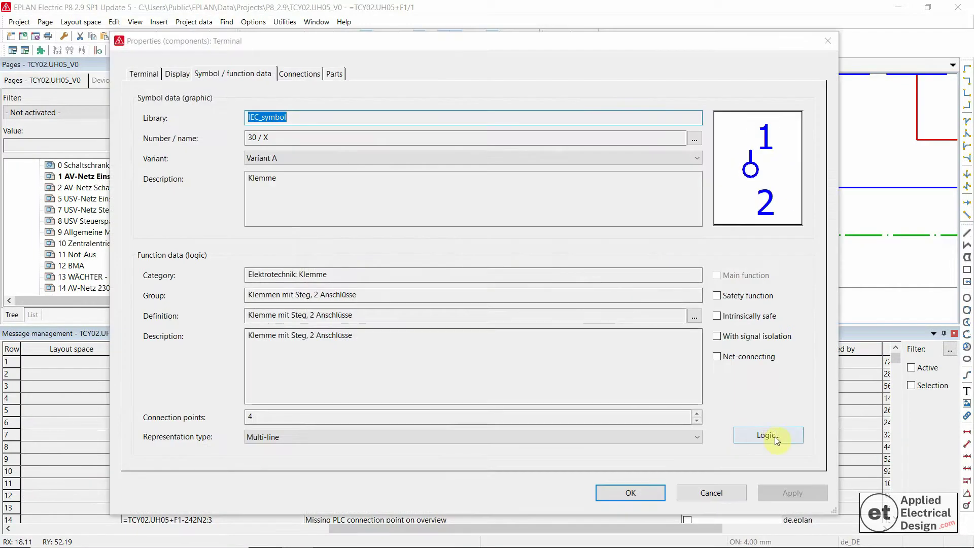
{"action": "left_click", "coordinate": [769, 434]}
{"action": "left_click", "coordinate": [428, 324]}
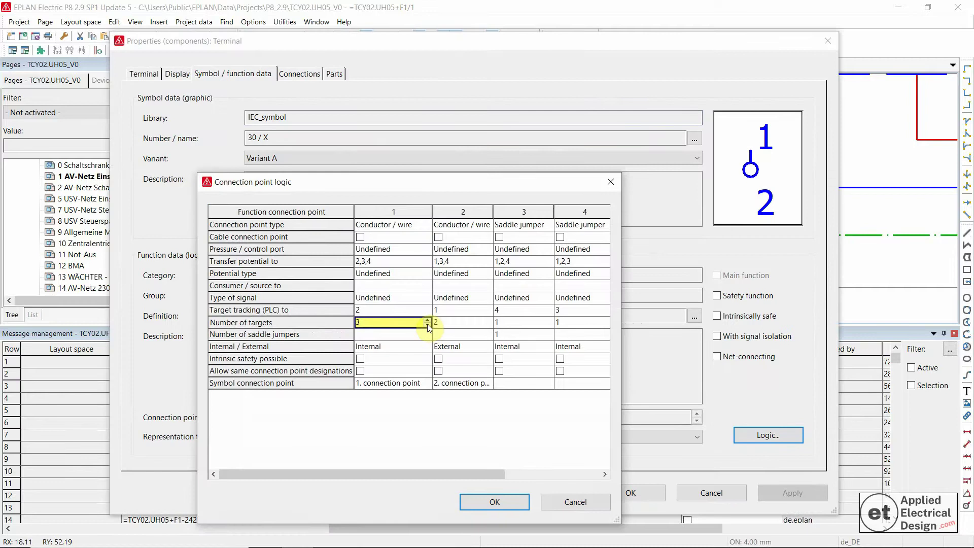
{"action": "left_click", "coordinate": [373, 325]}
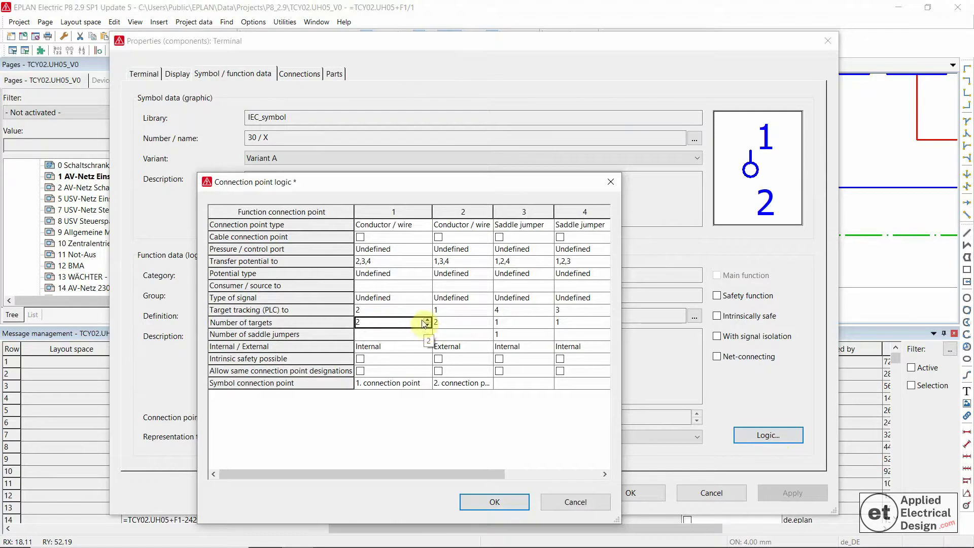
{"action": "left_click", "coordinate": [410, 309]}
{"action": "left_click", "coordinate": [384, 324]}
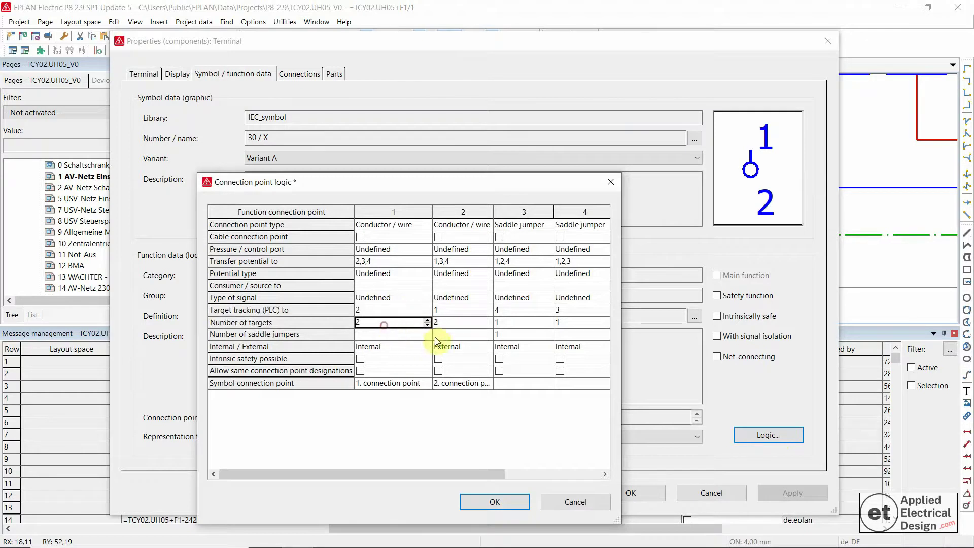
{"action": "left_click", "coordinate": [427, 318]}
{"action": "left_click", "coordinate": [385, 333]}
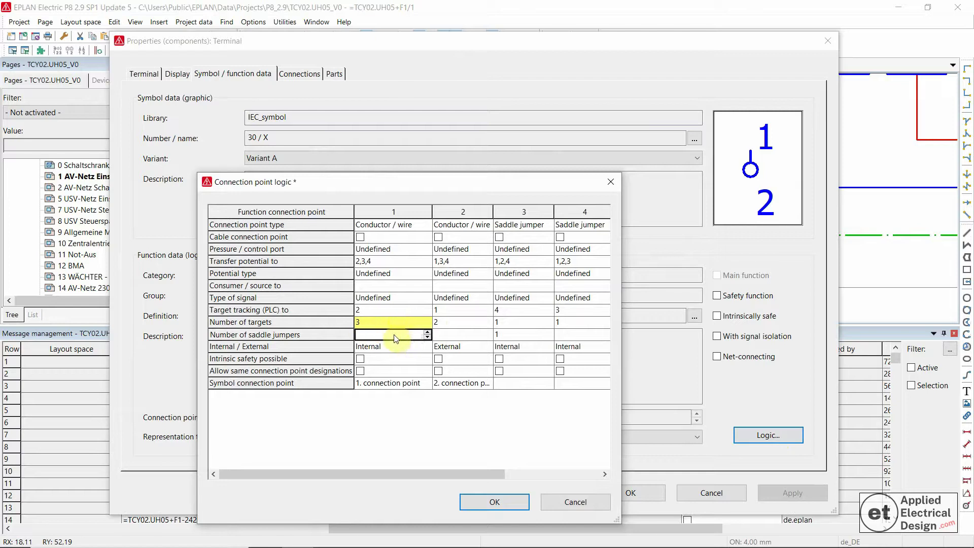
Step: Set point 1's number of targets from 3 to 2 and confirm both dialogs
{"action": "left_click", "coordinate": [390, 321]}
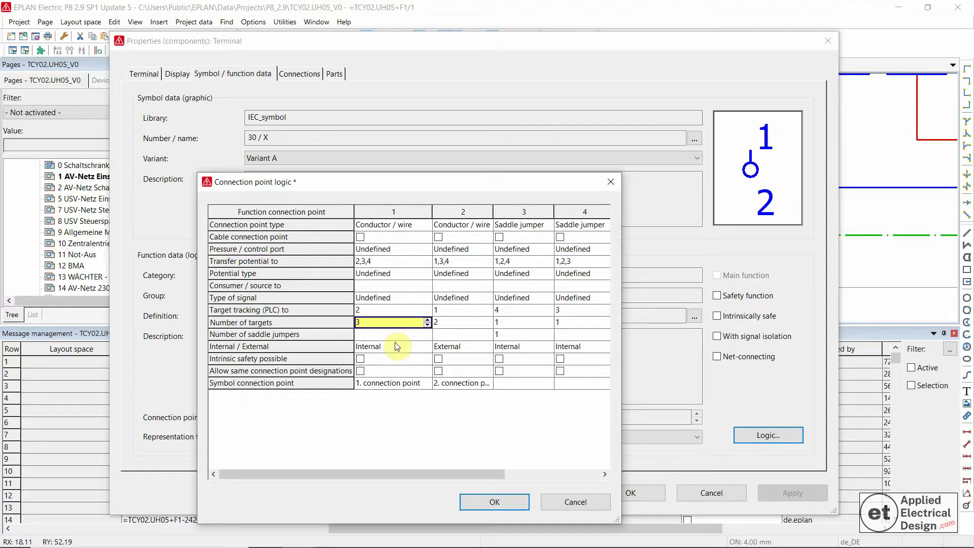
{"action": "left_click", "coordinate": [429, 326]}
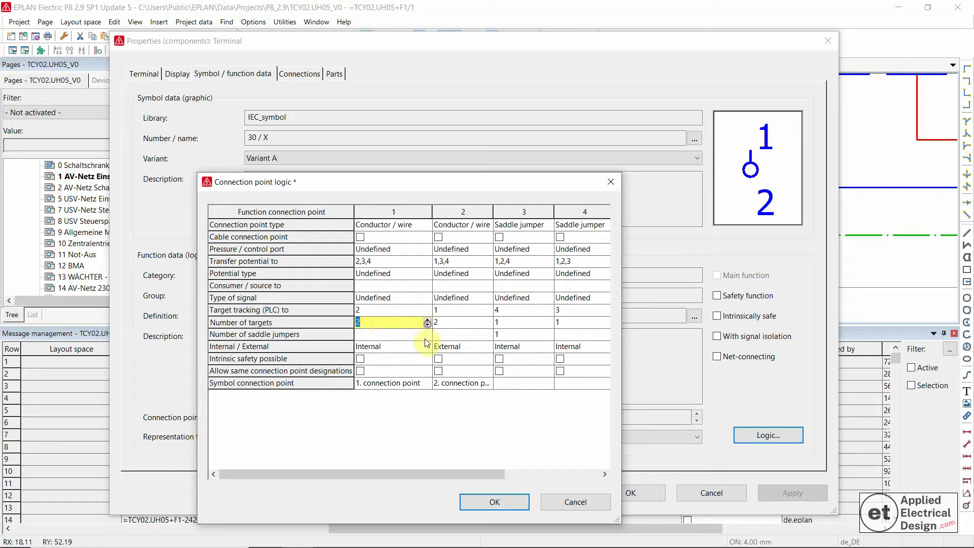
{"action": "left_click", "coordinate": [382, 313]}
{"action": "left_click", "coordinate": [384, 326]}
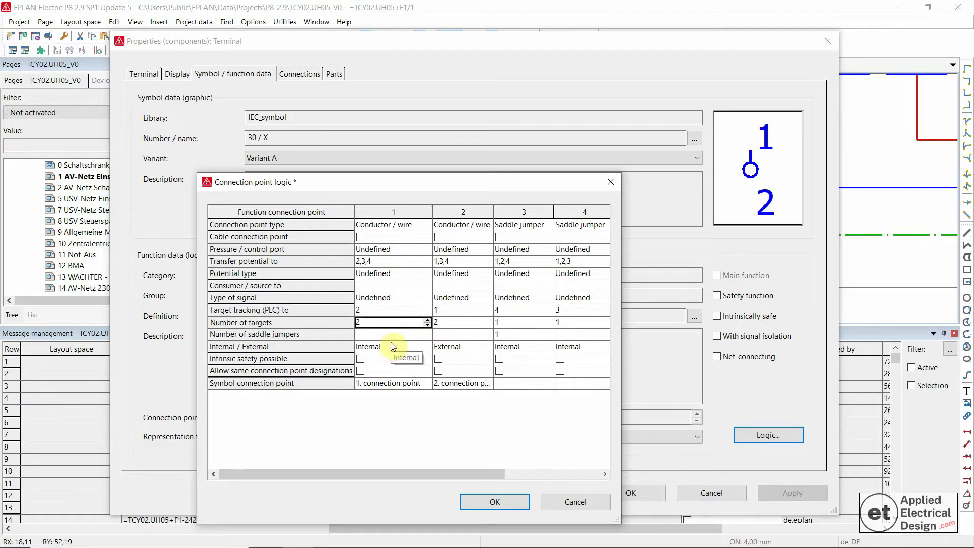
{"action": "left_click", "coordinate": [494, 502]}
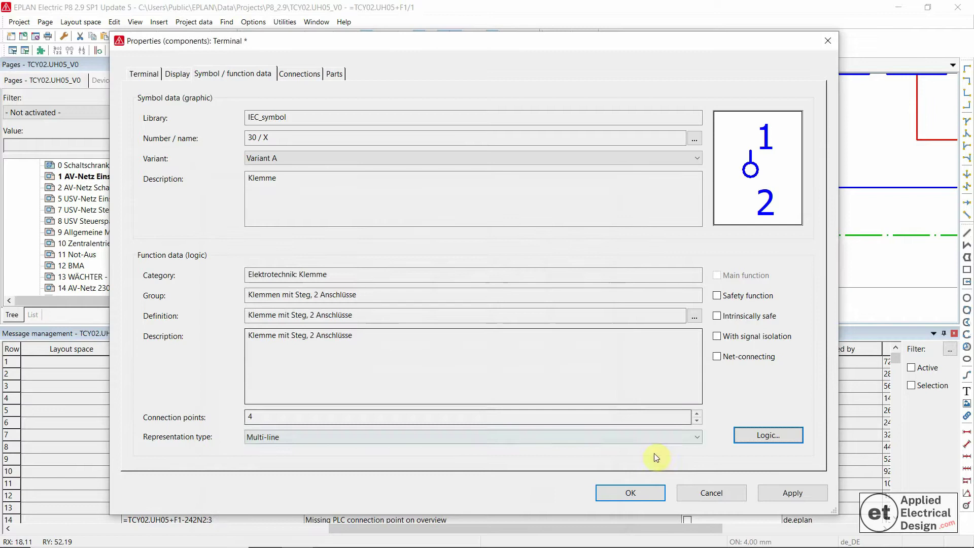
{"action": "left_click", "coordinate": [631, 493]}
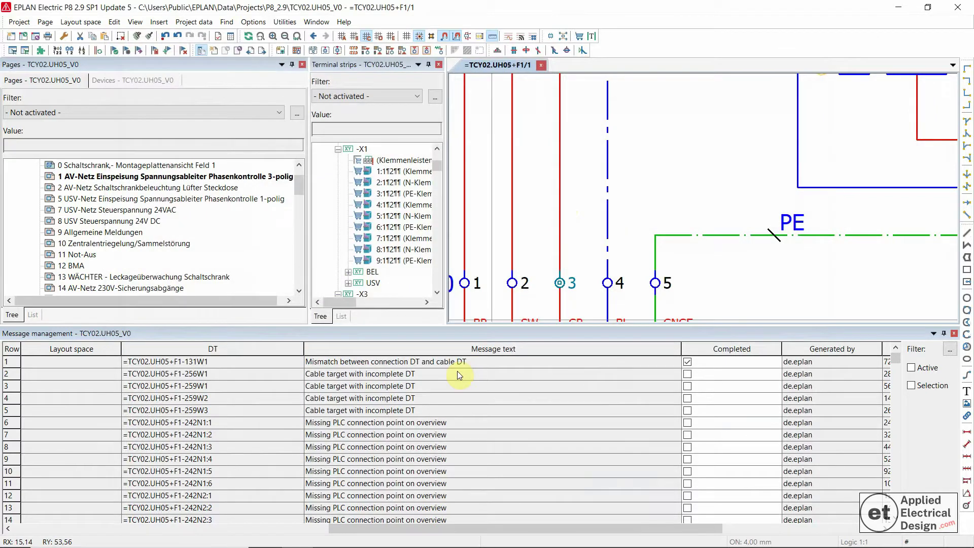
Step: Rerun the project check and select the returned X0:3 message (3 targets, maximum 2)
{"action": "right_click", "coordinate": [457, 373]}
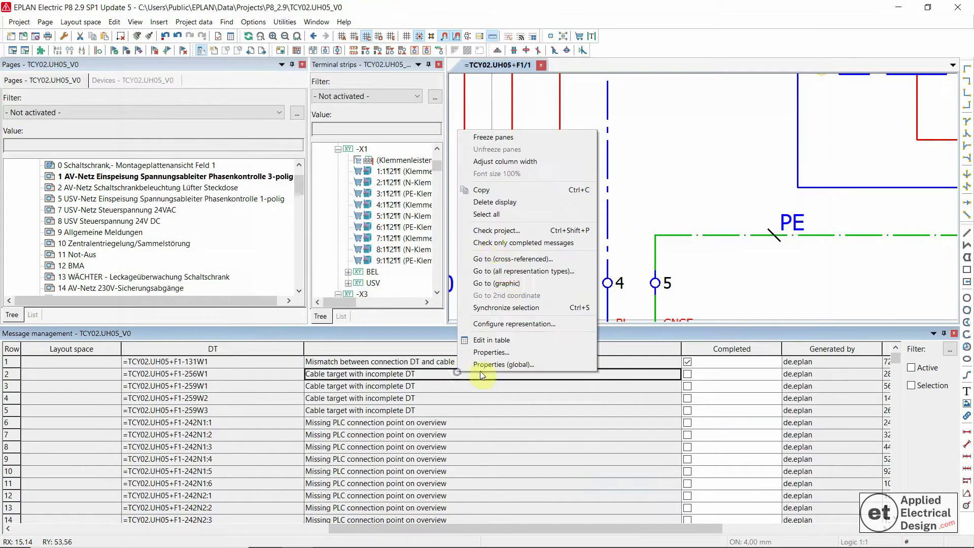
{"action": "left_click", "coordinate": [497, 232]}
{"action": "left_click", "coordinate": [555, 269]}
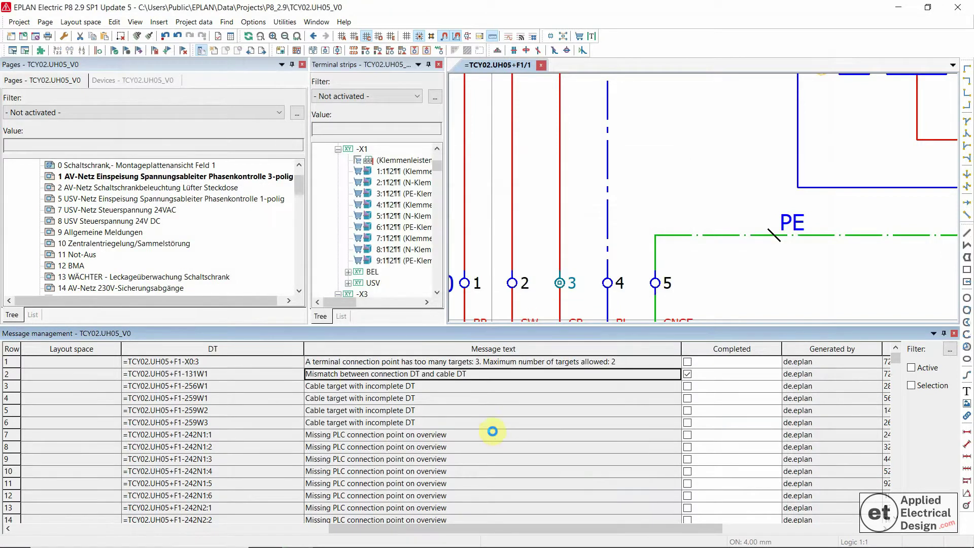
{"action": "left_click", "coordinate": [355, 362]}
{"action": "left_click", "coordinate": [546, 263]}
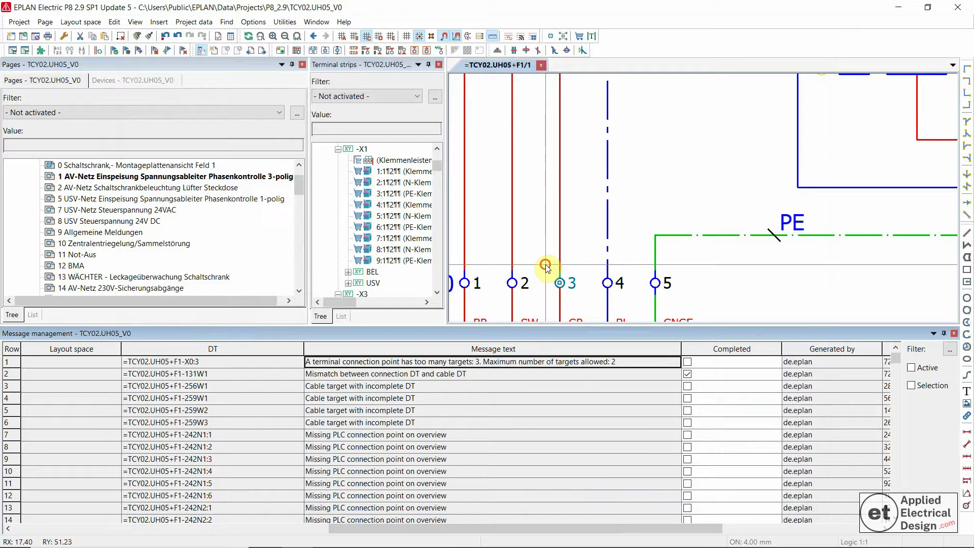
Step: Place a T-node junction (right) where the -L21 wire branches off the vertical conductor
{"action": "scroll", "coordinate": [540, 270], "scroll_direction": "down", "scroll_amount": 5}
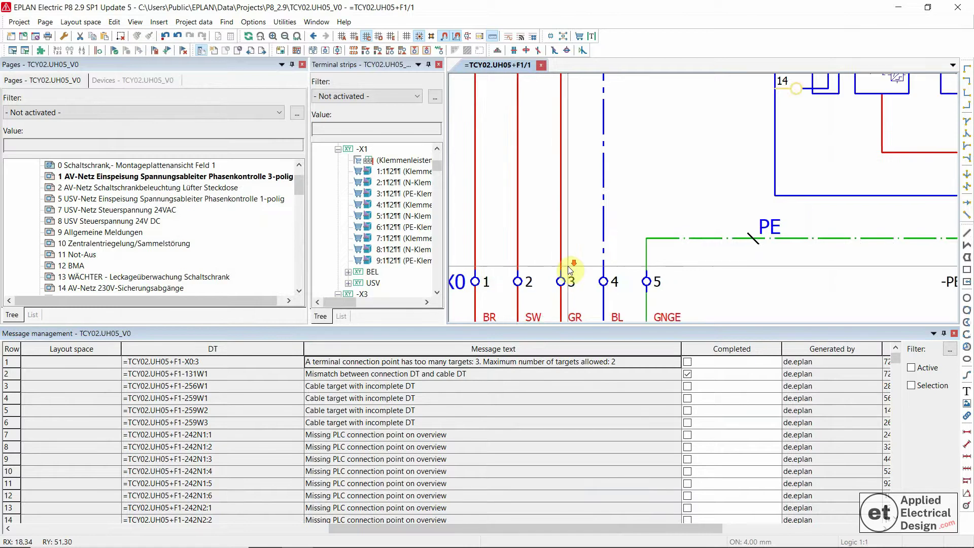
{"action": "scroll", "coordinate": [598, 213], "scroll_direction": "up", "scroll_amount": 2}
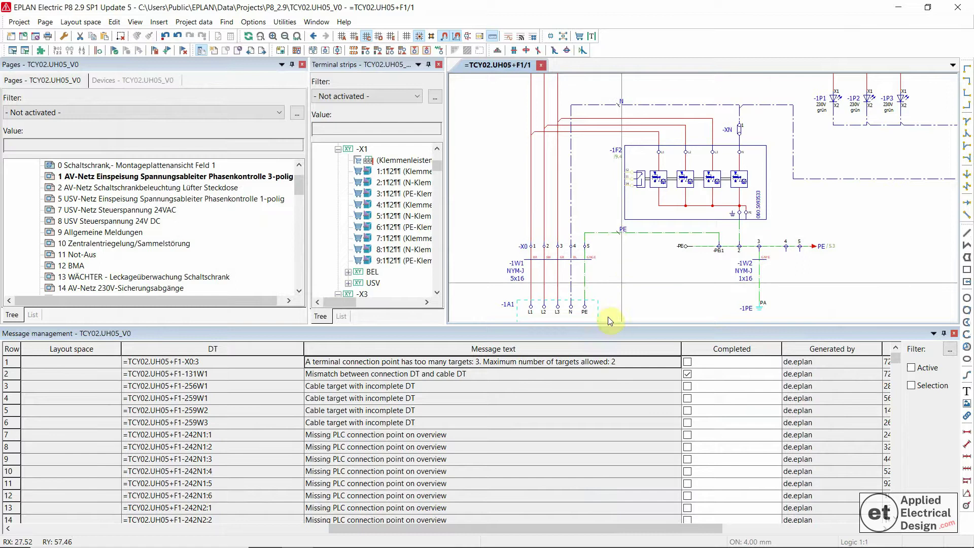
{"action": "mouse_move", "coordinate": [563, 174]}
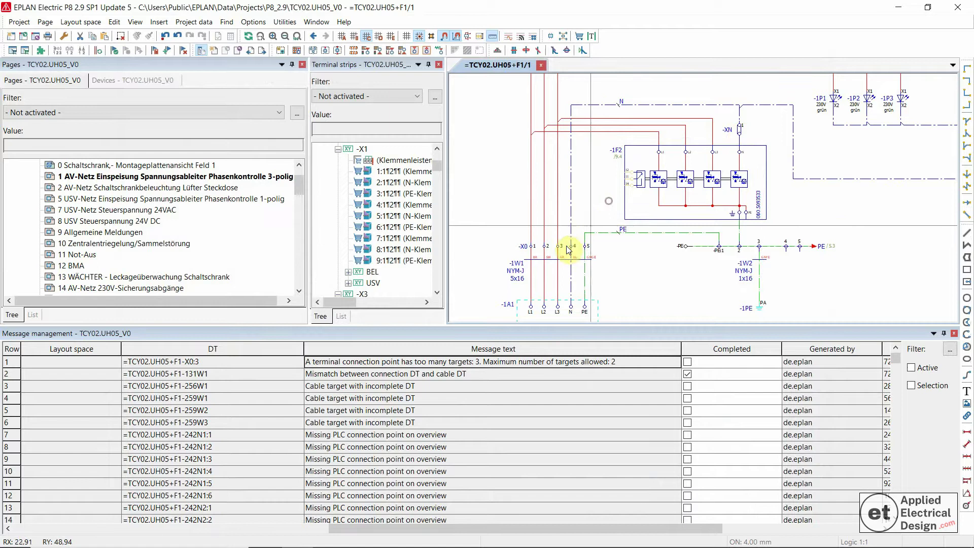
{"action": "scroll", "coordinate": [563, 277], "scroll_direction": "down", "scroll_amount": 1}
{"action": "scroll", "coordinate": [563, 107], "scroll_direction": "up", "scroll_amount": 1}
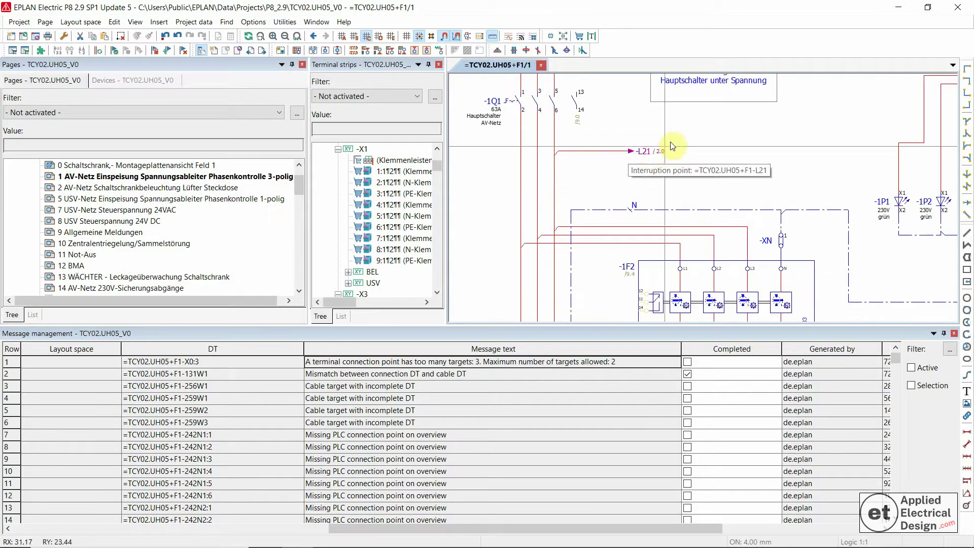
{"action": "scroll", "coordinate": [557, 129], "scroll_direction": "up", "scroll_amount": 1}
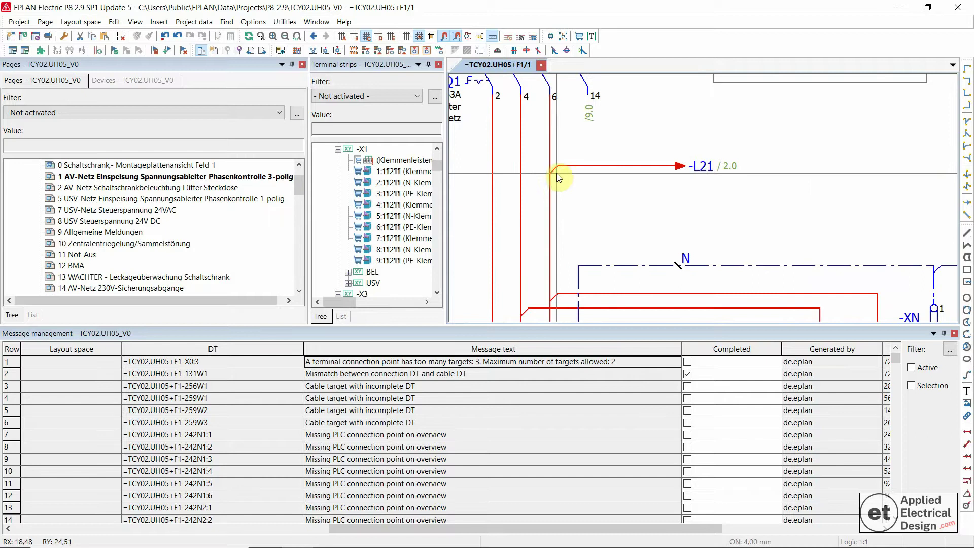
{"action": "left_click", "coordinate": [967, 148]}
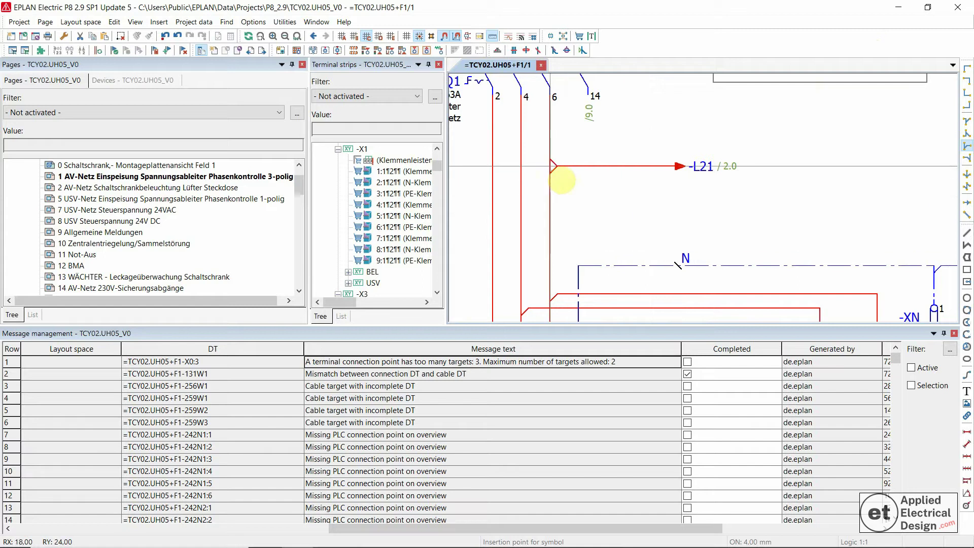
{"action": "left_click", "coordinate": [550, 167]}
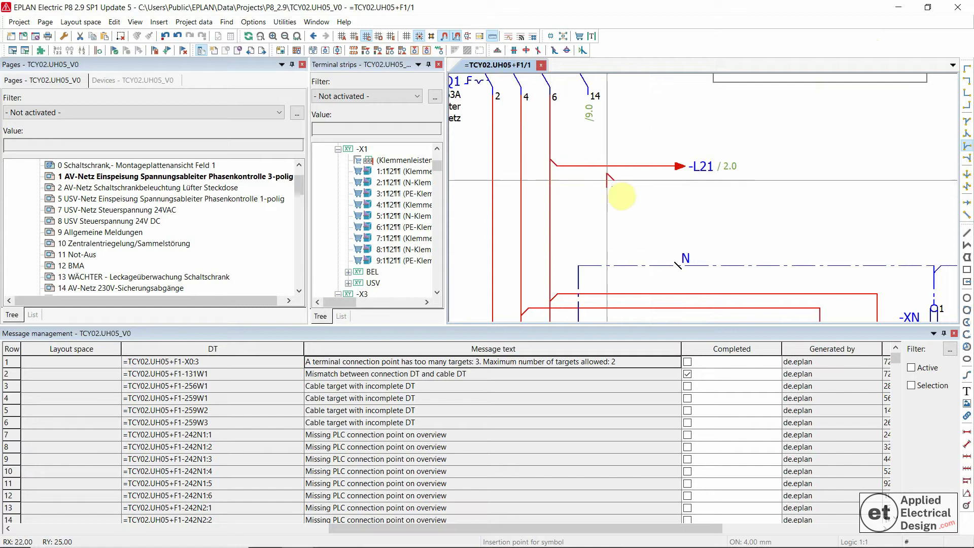
{"action": "key", "text": "Escape"}
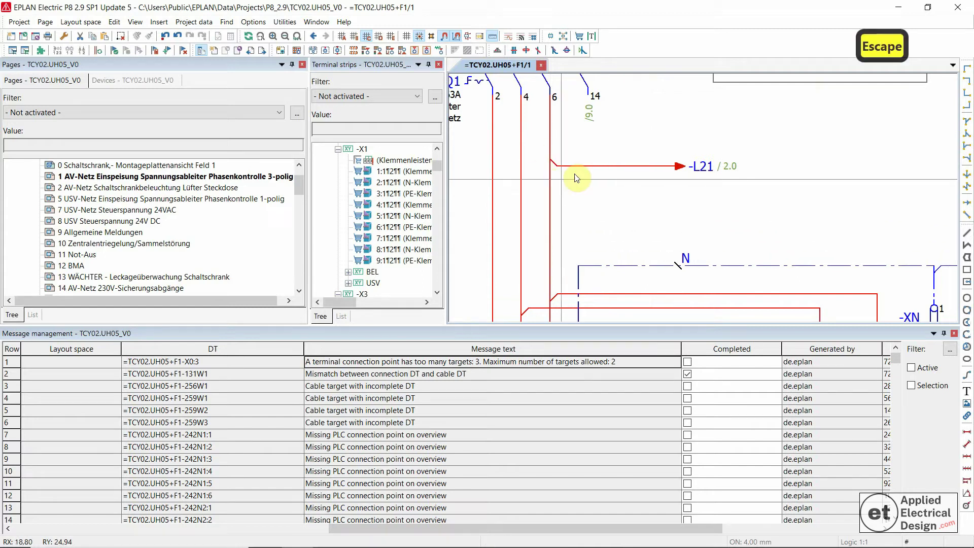
{"action": "scroll", "coordinate": [568, 175], "scroll_direction": "down", "scroll_amount": 3}
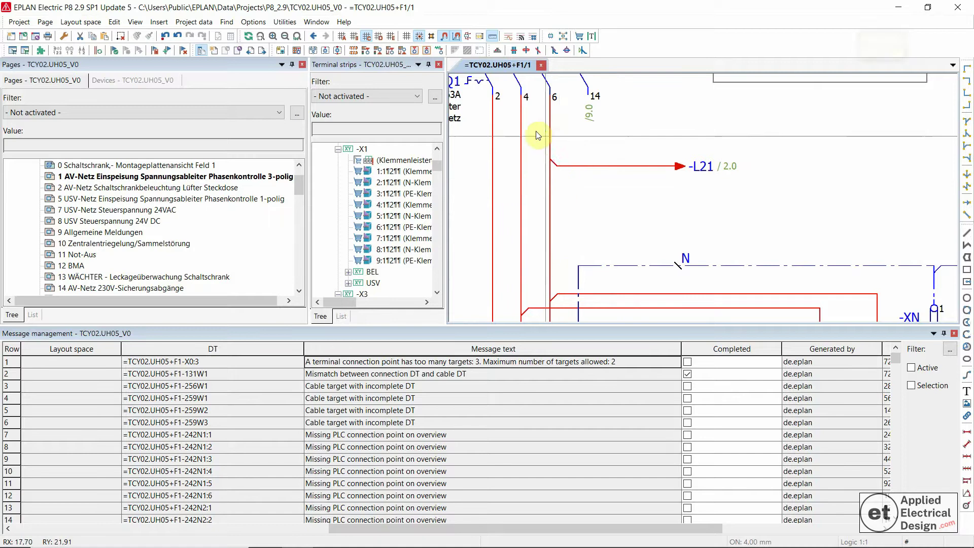
{"action": "scroll", "coordinate": [584, 198], "scroll_direction": "up", "scroll_amount": 1}
{"action": "scroll", "coordinate": [591, 217], "scroll_direction": "down", "scroll_amount": 1}
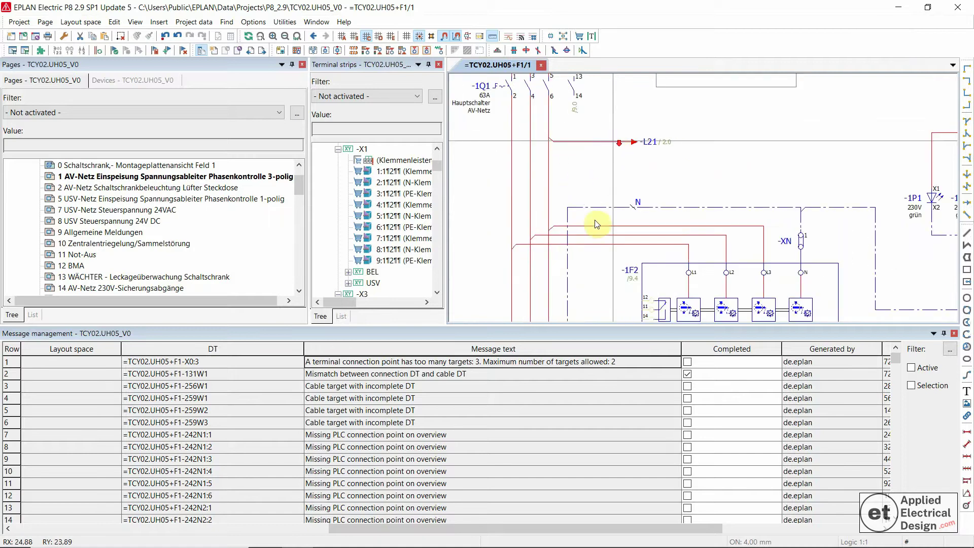
{"action": "scroll", "coordinate": [667, 85], "scroll_direction": "down", "scroll_amount": 1}
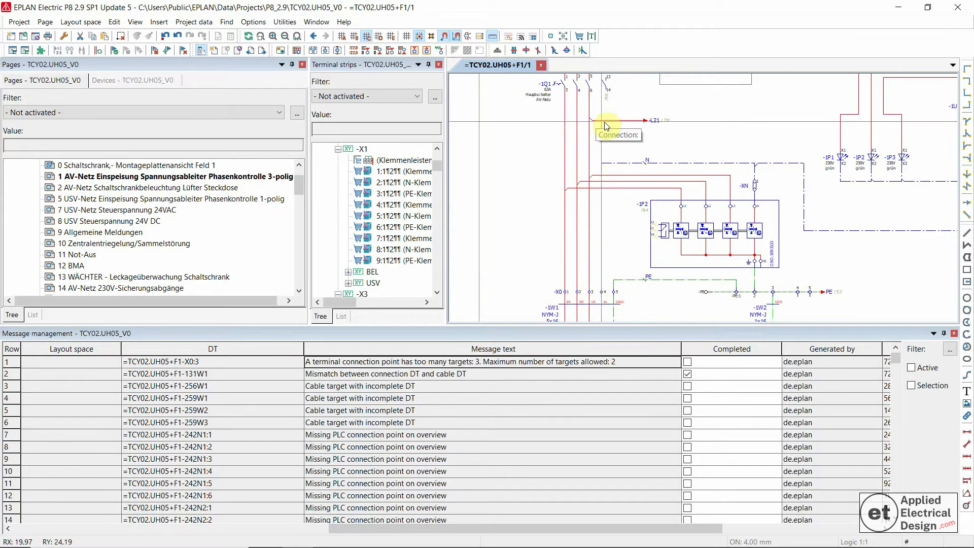
{"action": "scroll", "coordinate": [603, 121], "scroll_direction": "up", "scroll_amount": 2}
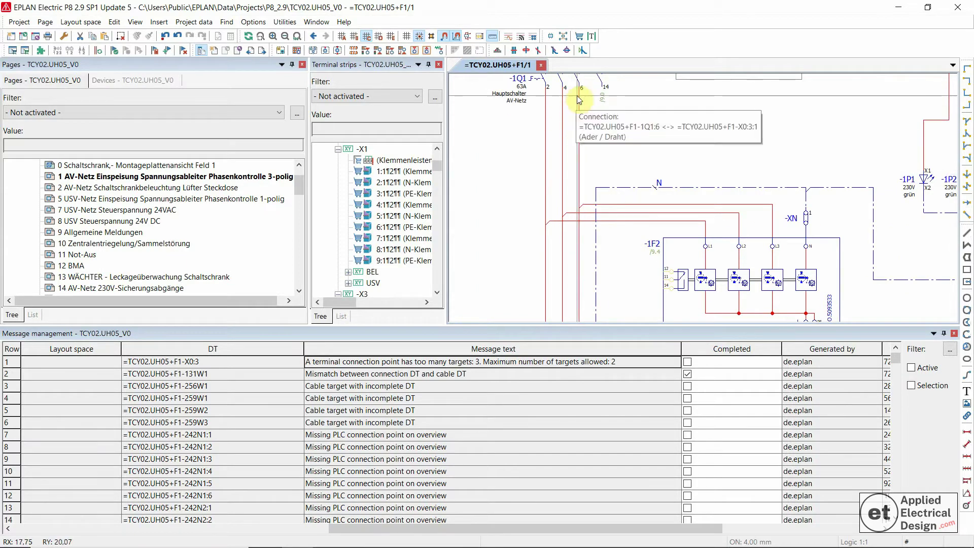
Step: Run a fresh project check from the Message management list
{"action": "right_click", "coordinate": [439, 374]}
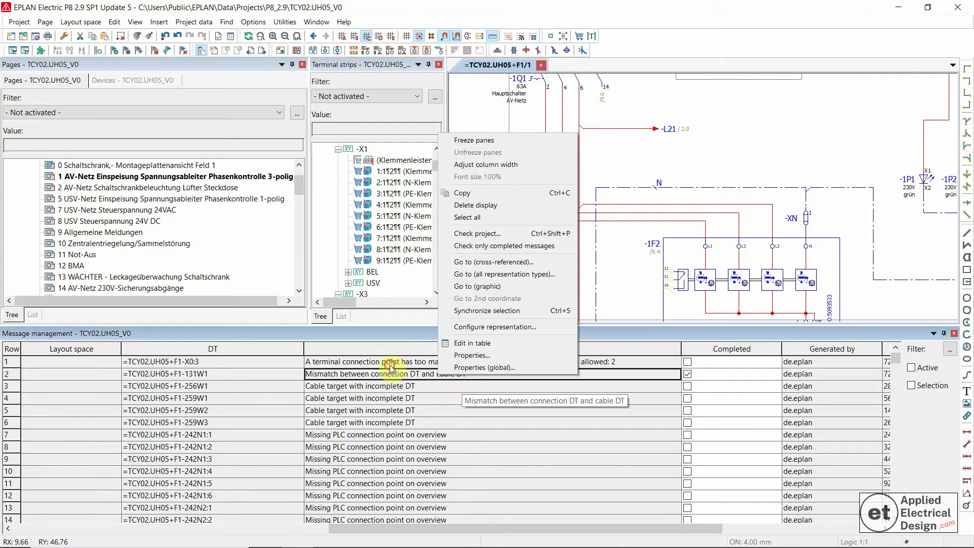
{"action": "left_click", "coordinate": [390, 366]}
{"action": "right_click", "coordinate": [450, 398]}
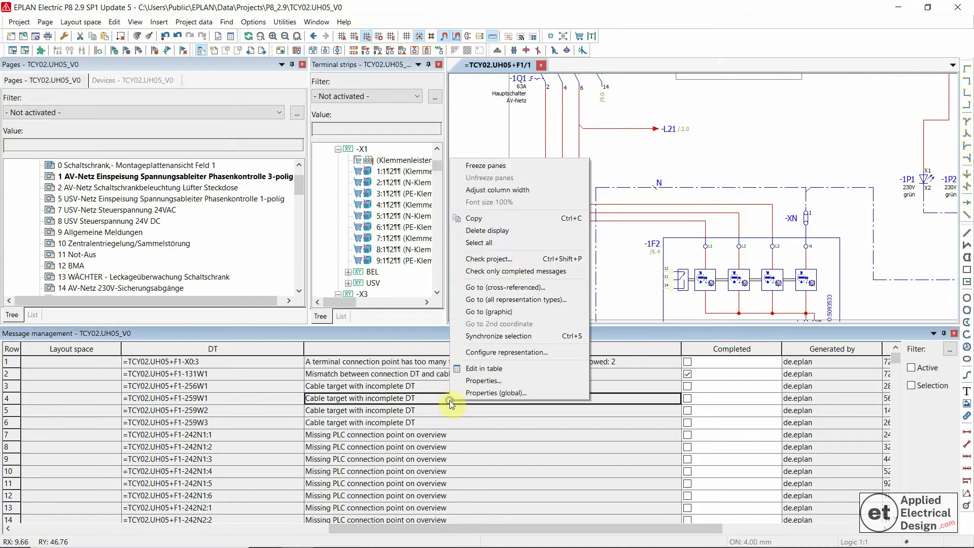
{"action": "left_click", "coordinate": [498, 263]}
{"action": "left_click", "coordinate": [556, 273]}
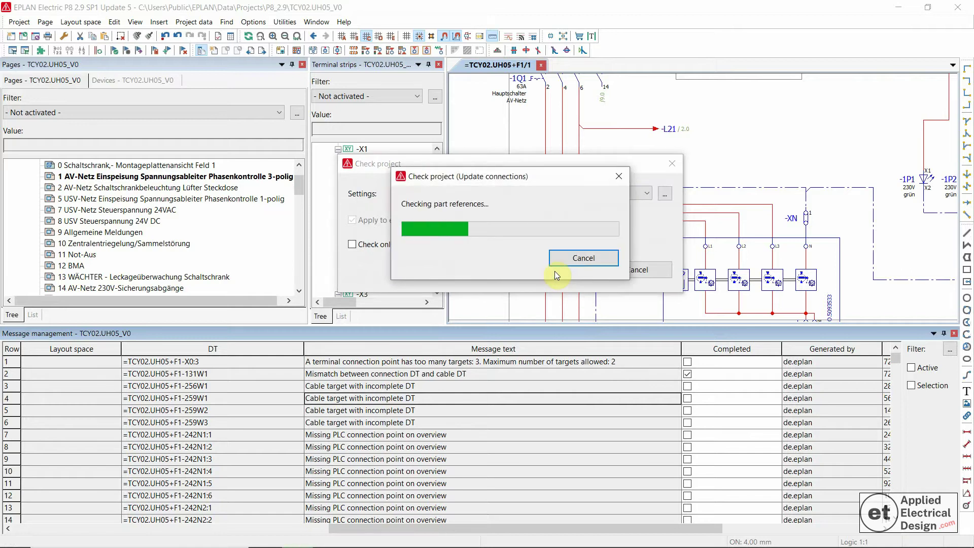
Step: Scroll the message list and go to the DT mismatch and 259W1 cable target messages
{"action": "left_click", "coordinate": [481, 376]}
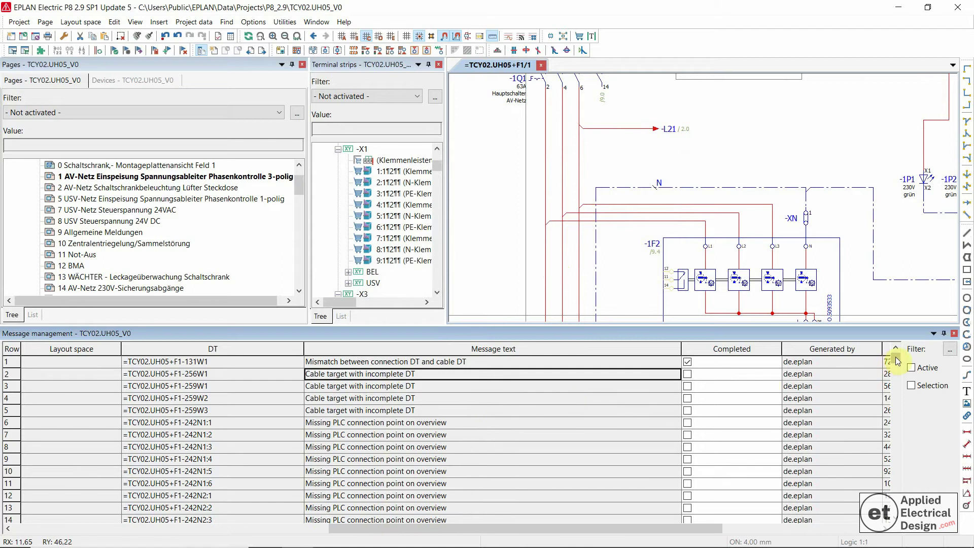
{"action": "left_click_drag", "start_coordinate": [896, 360], "coordinate": [899, 519]}
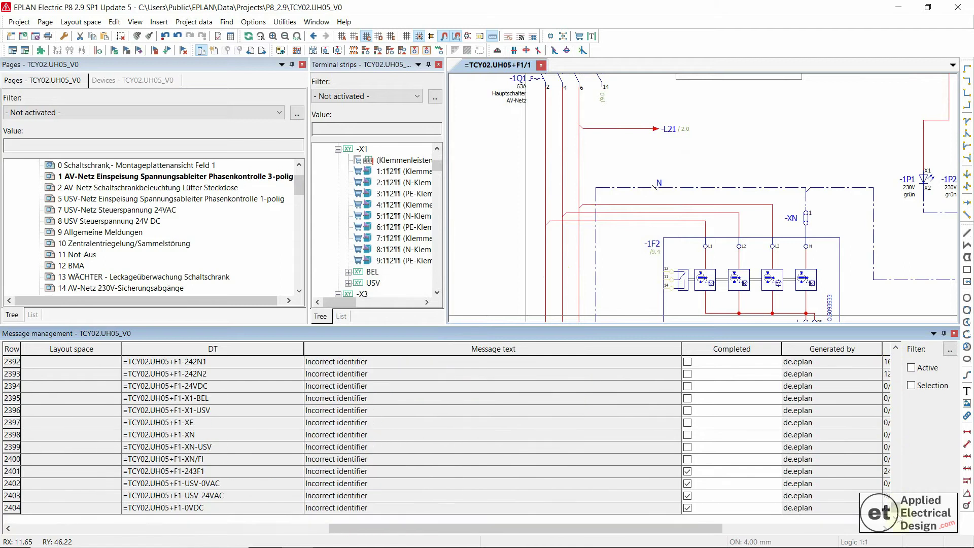
{"action": "left_click", "coordinate": [436, 482]}
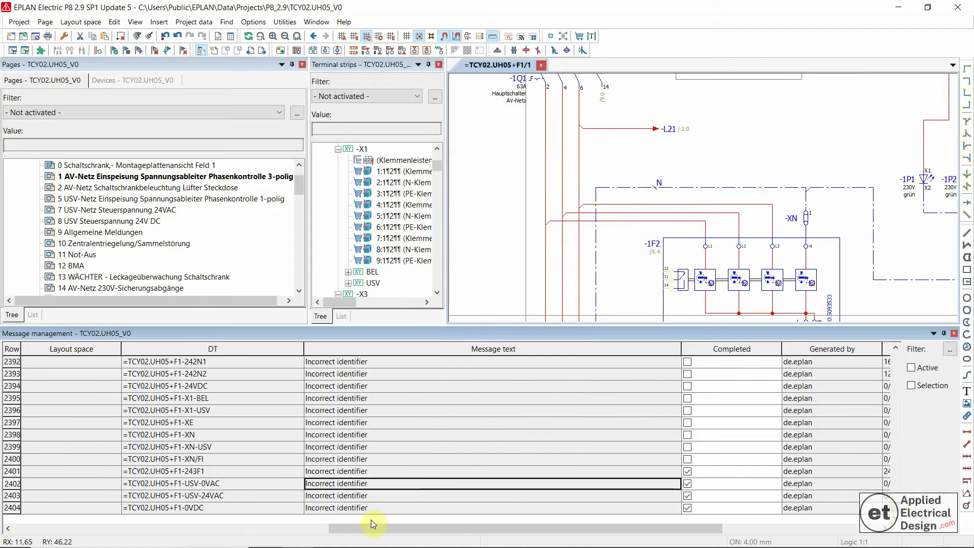
{"action": "left_click_drag", "start_coordinate": [897, 515], "coordinate": [917, 358]}
{"action": "double_click", "coordinate": [420, 361]}
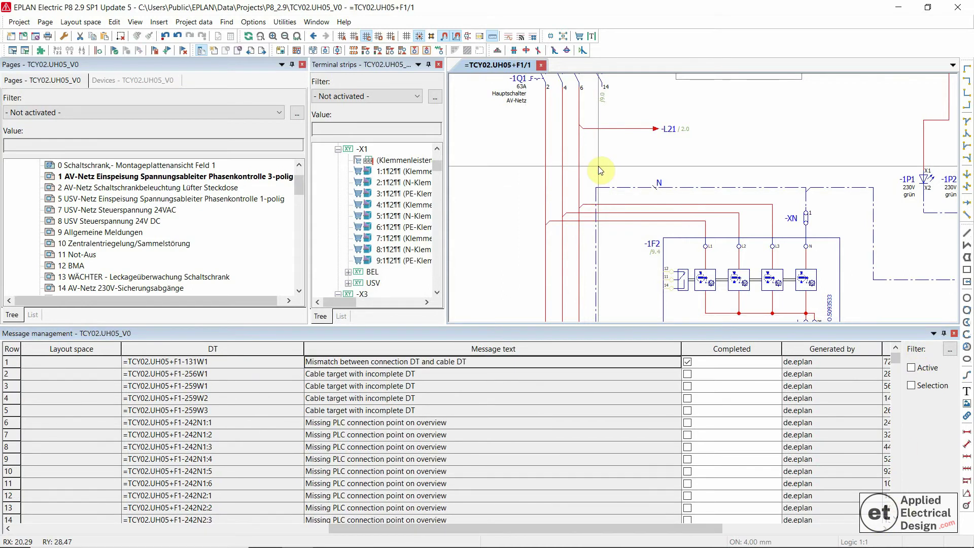
{"action": "left_click", "coordinate": [337, 390]}
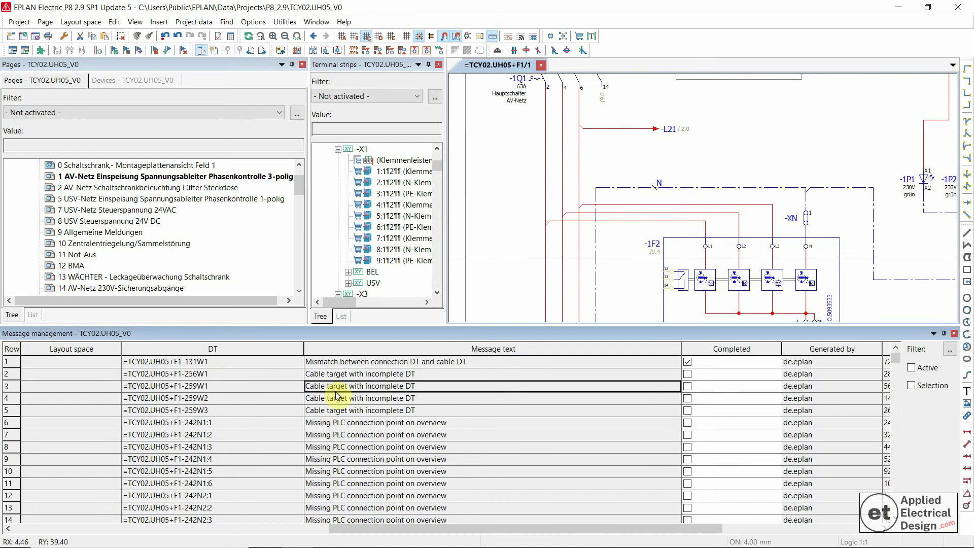